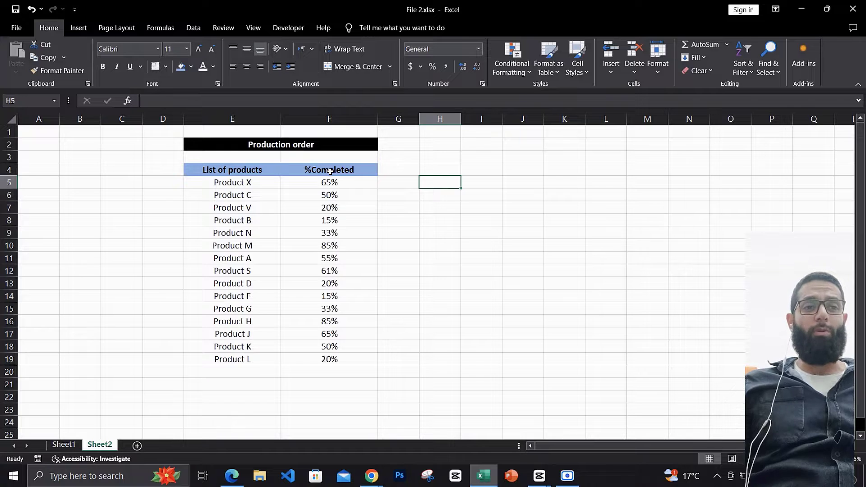
# Insert a new column before the %Completed column of the Production order table.
pyautogui.click(331, 171)
pyautogui.press('alt')
pyautogui.press('h')
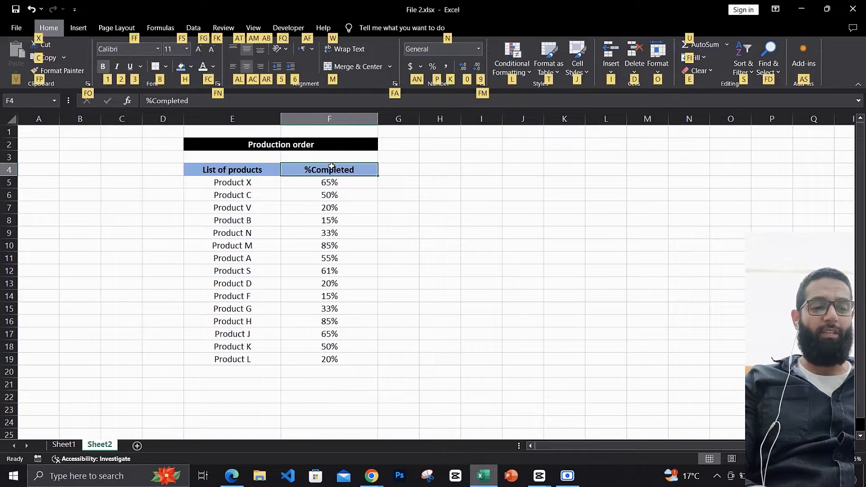
pyautogui.press('i')
pyautogui.press('c')
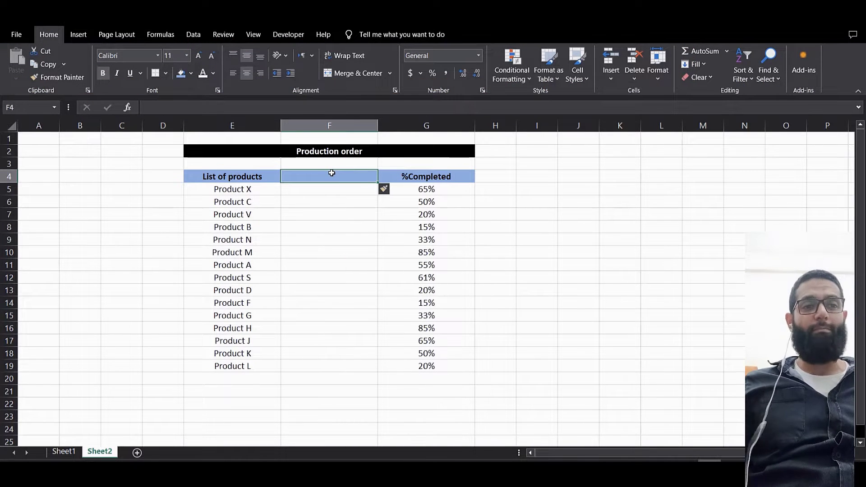
# Enter the header "Progress bar" in cell F4 of the new column.
pyautogui.write('Pro')
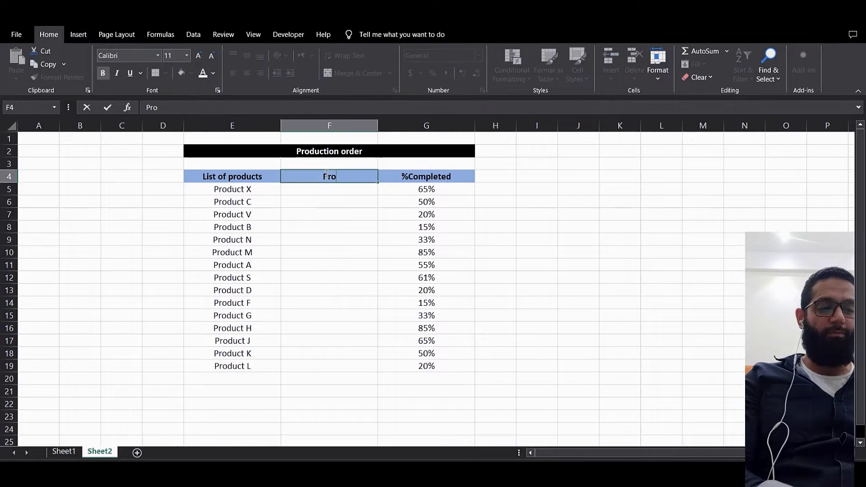
pyautogui.write('gress bar')
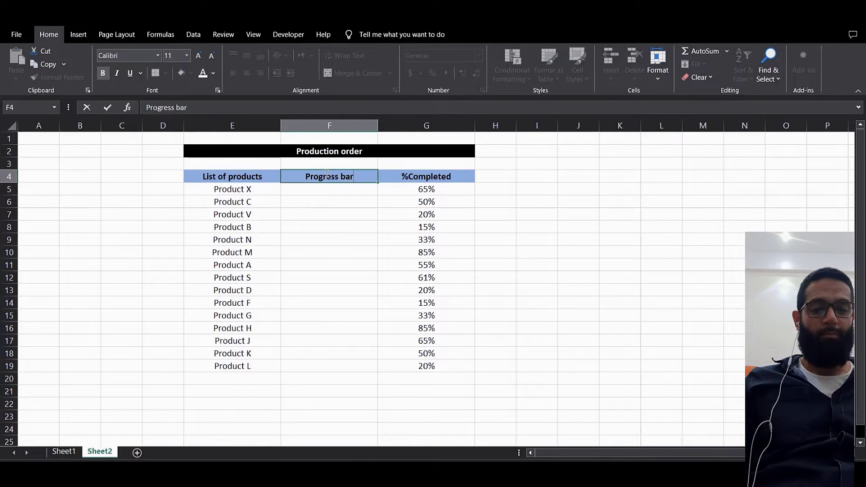
pyautogui.press('Return')
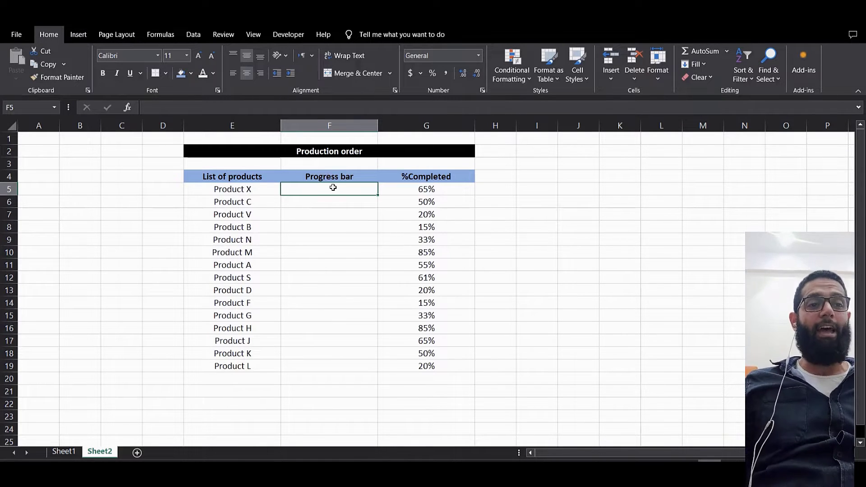
# Start a new conditional formatting rule for F5:F19 that uses a formula to determine which cells to format.
pyautogui.moveTo(336, 197); pyautogui.dragTo(332, 364)
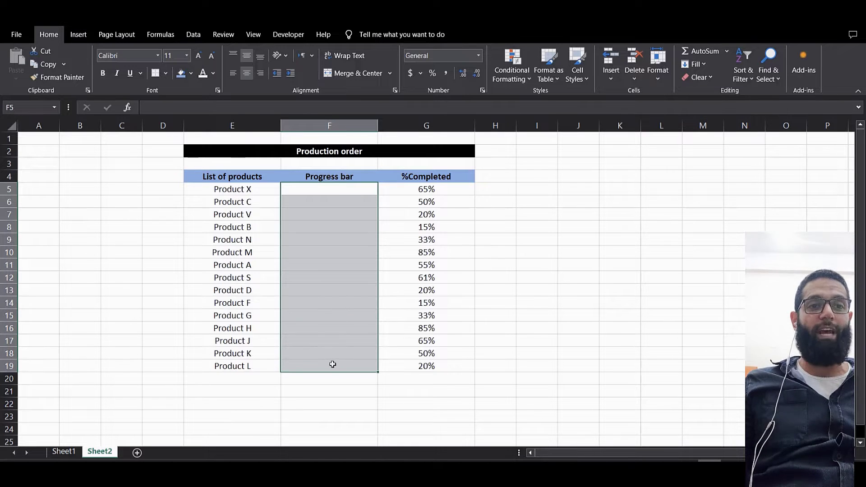
pyautogui.click(521, 79)
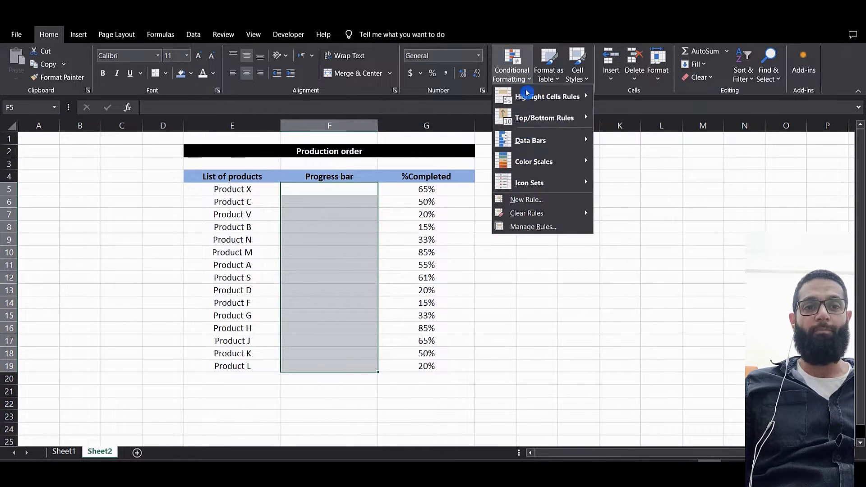
pyautogui.click(545, 204)
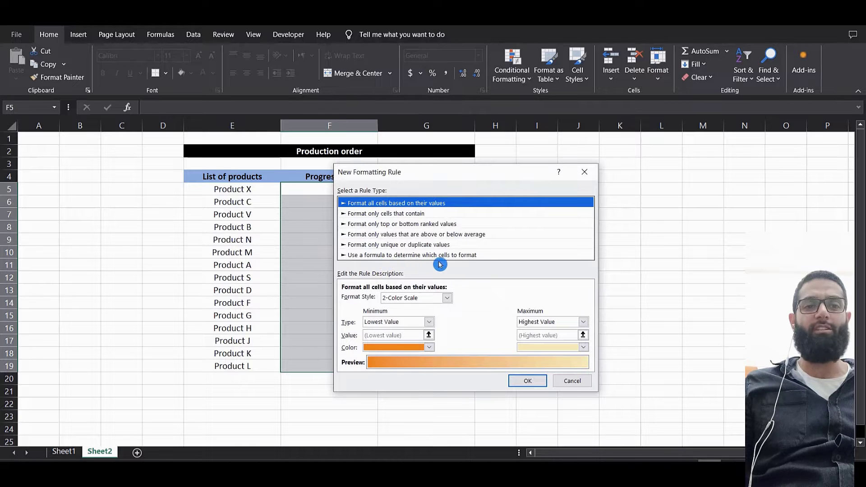
pyautogui.click(469, 255)
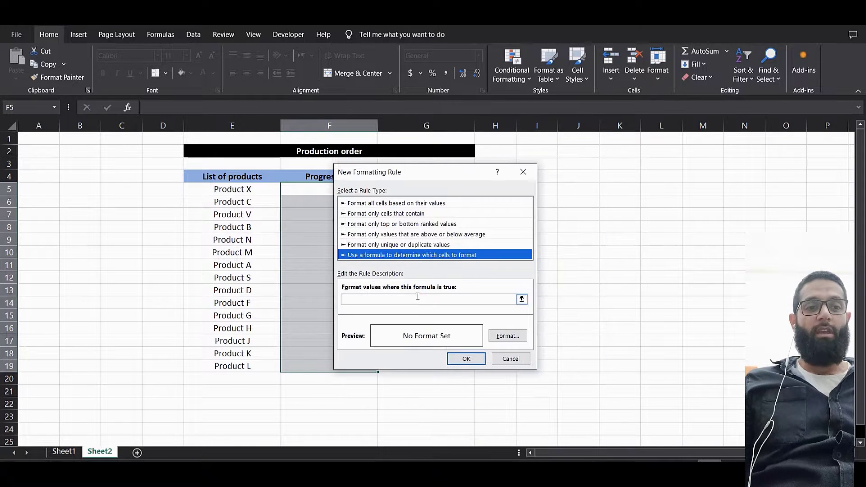
# Enter the rule formula =G5<=100%, with a relative reference to the first %Completed cell.
pyautogui.click(395, 299)
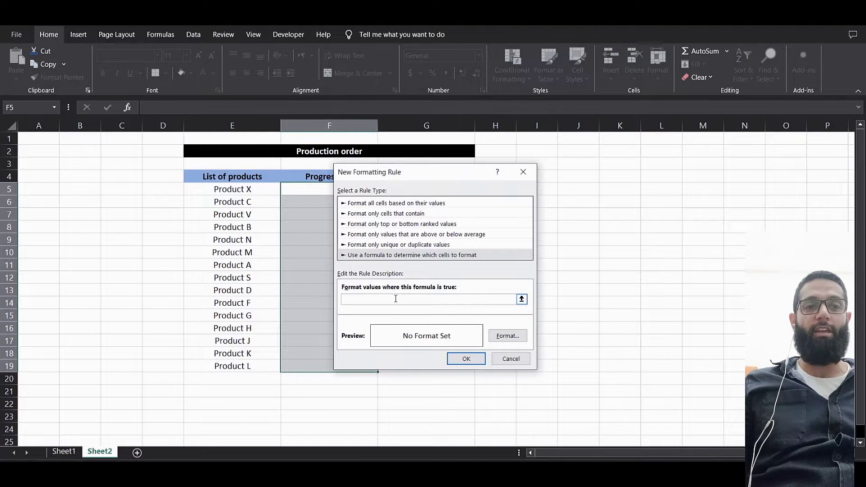
pyautogui.moveTo(436, 173); pyautogui.dragTo(256, 195)
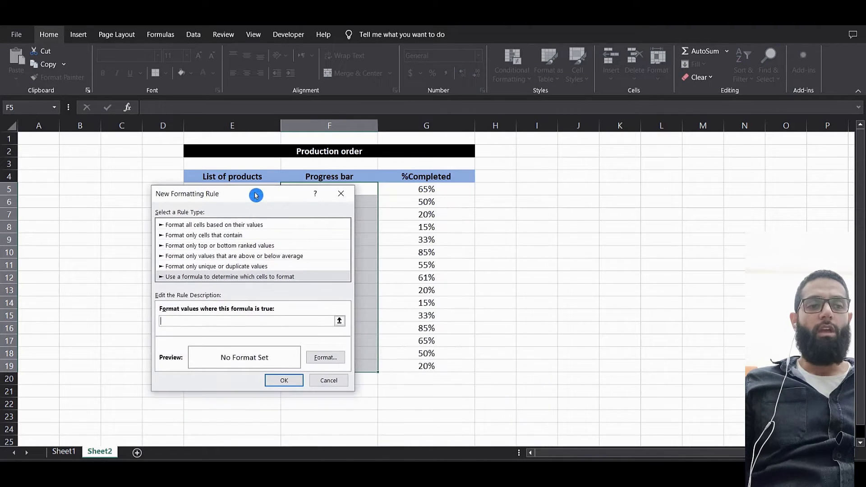
pyautogui.write('=')
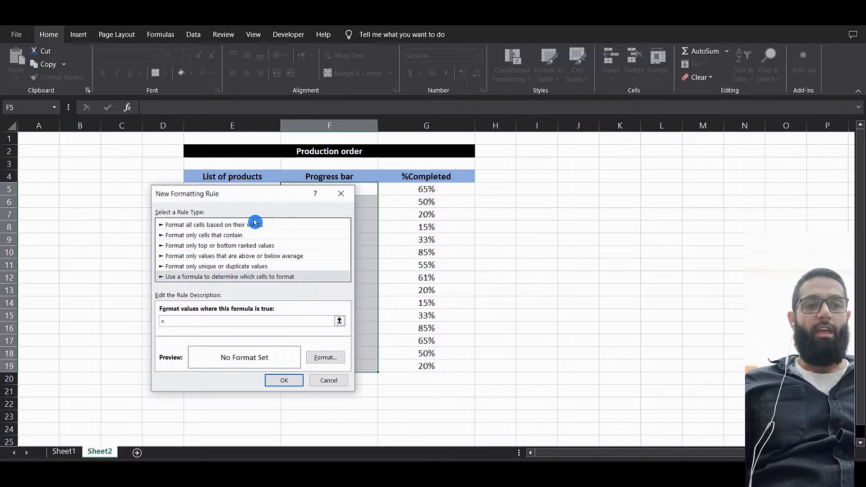
pyautogui.click(430, 190)
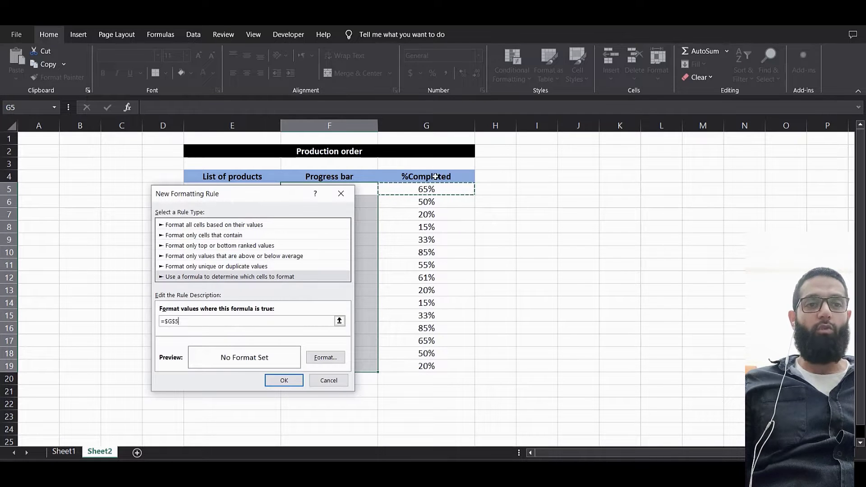
pyautogui.click(179, 321)
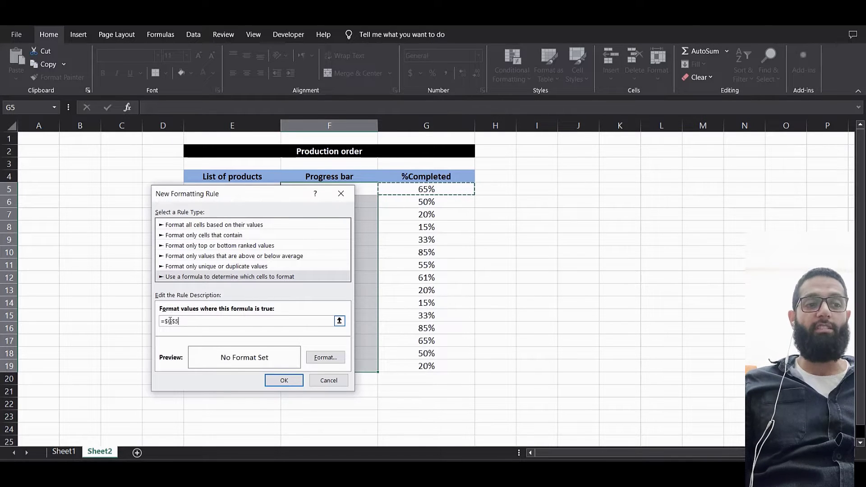
pyautogui.click(174, 331)
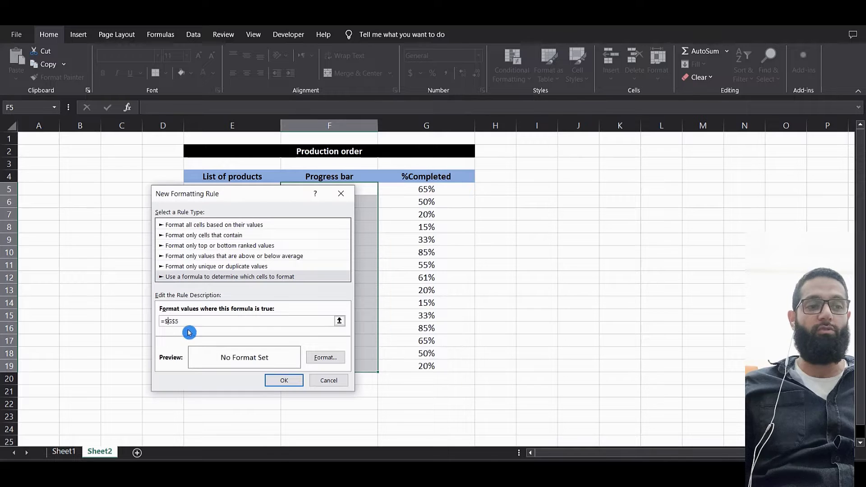
pyautogui.press('BackSpace')
pyautogui.click(172, 321)
pyautogui.press('BackSpace')
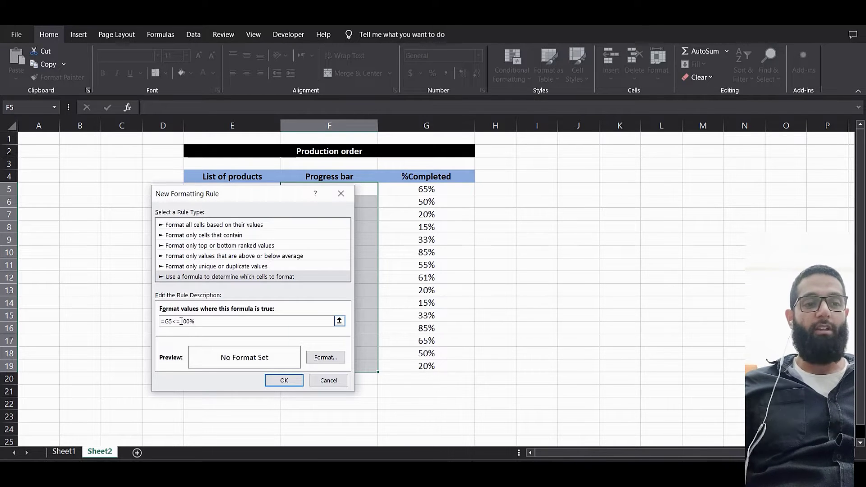
# Give the =G5<=100% rule a dark green fill and apply it to the Progress bar cells.
pyautogui.click(325, 358)
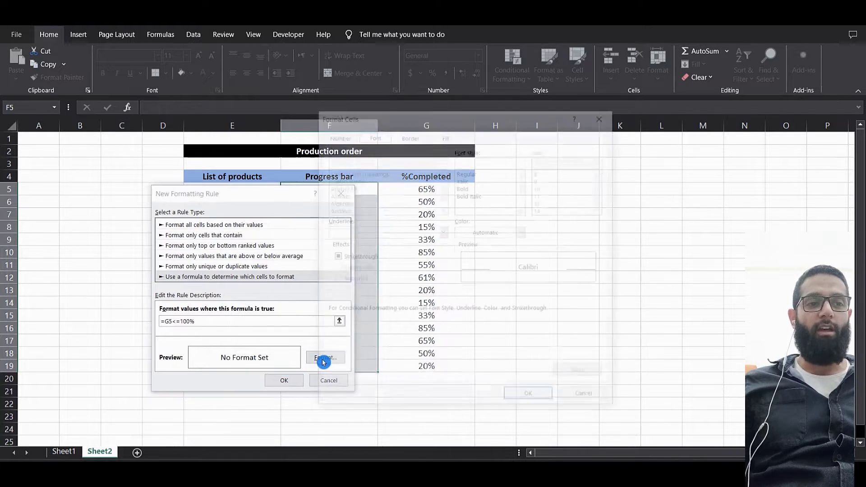
pyautogui.click(445, 135)
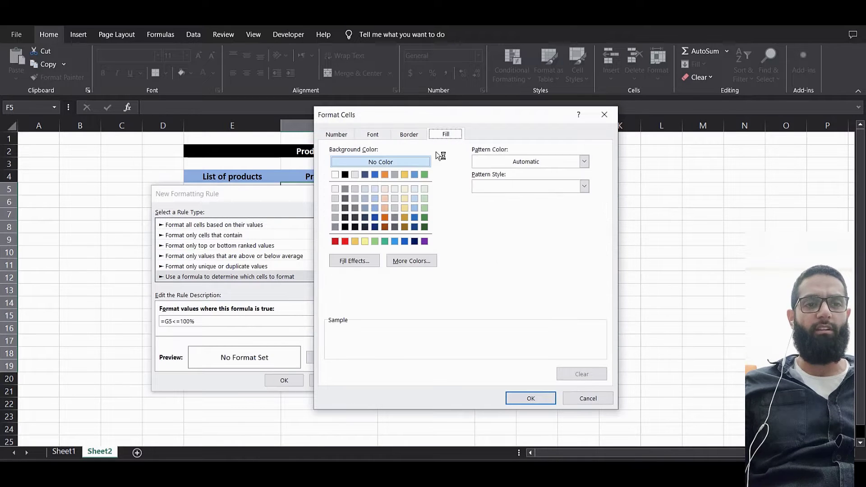
pyautogui.click(424, 228)
pyautogui.click(544, 398)
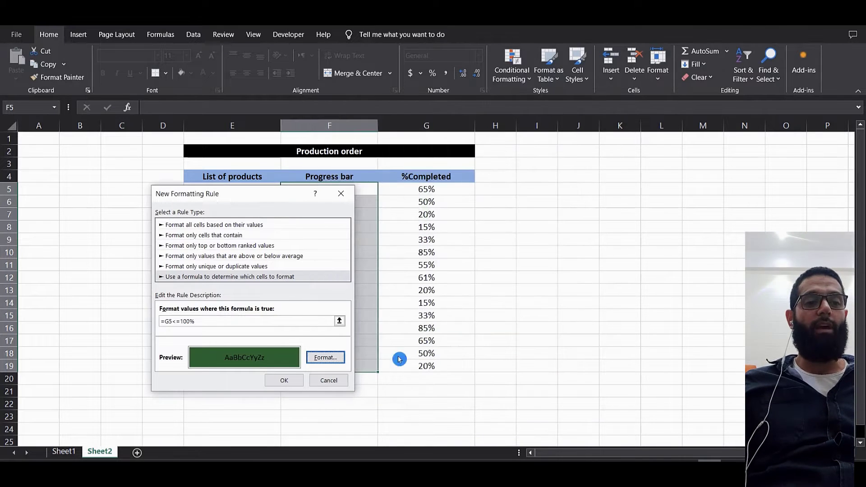
pyautogui.click(293, 382)
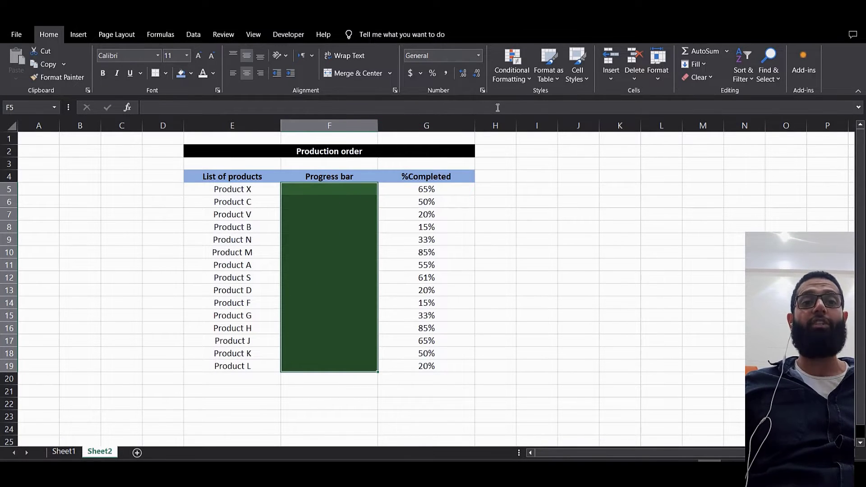
# Add a second formula-based rule for the Progress bar cells with the formula =g5<50%.
pyautogui.click(526, 86)
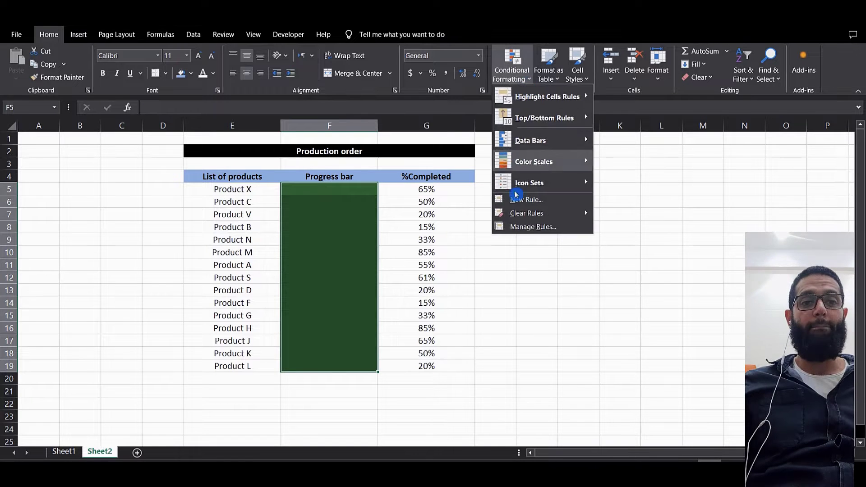
pyautogui.click(532, 226)
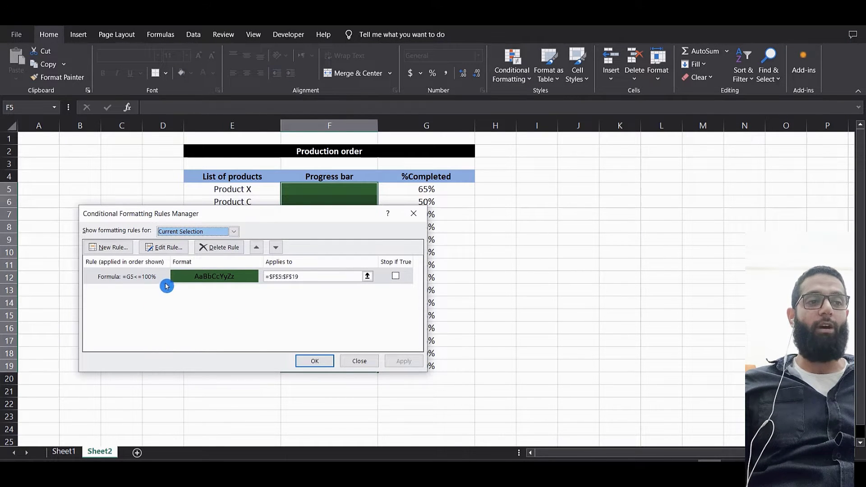
pyautogui.click(121, 249)
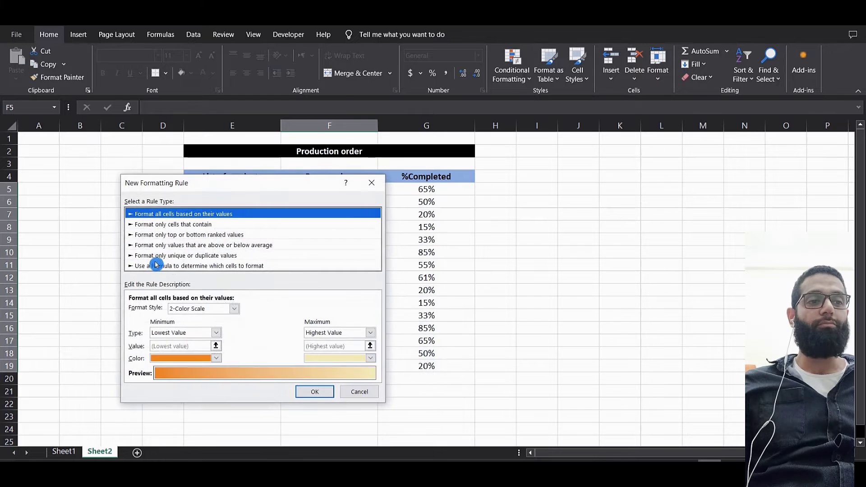
pyautogui.click(199, 266)
pyautogui.click(176, 310)
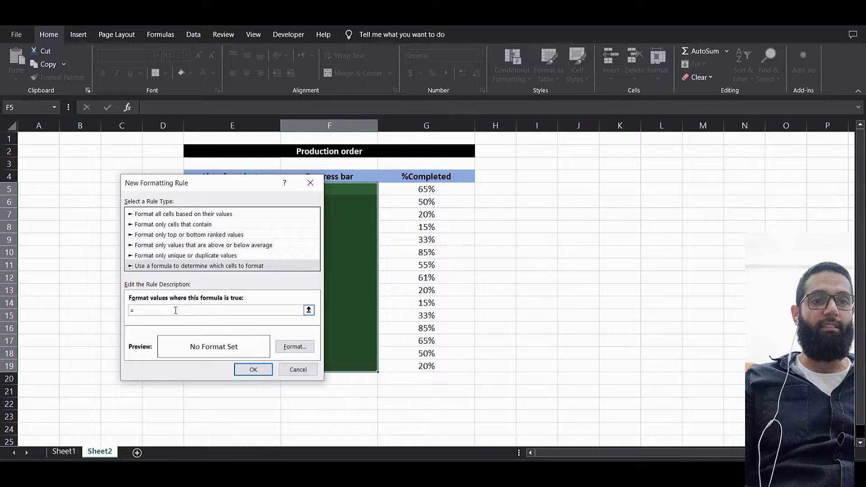
pyautogui.write('=g5<')
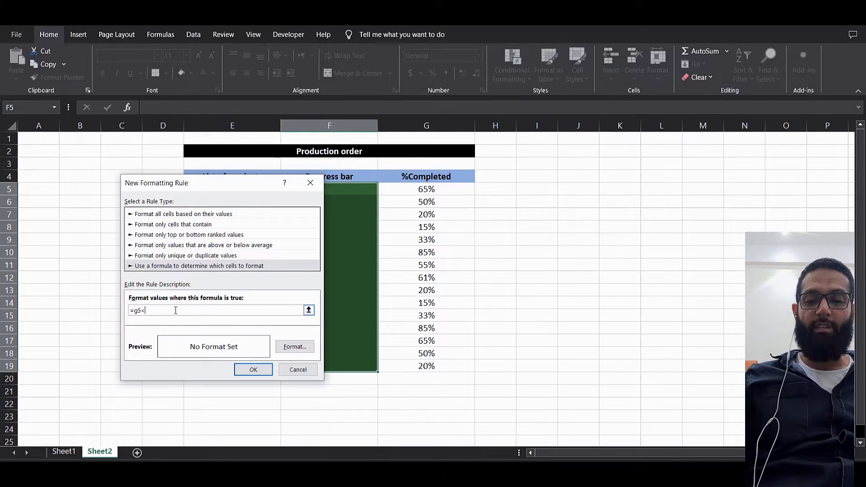
pyautogui.write('60%')
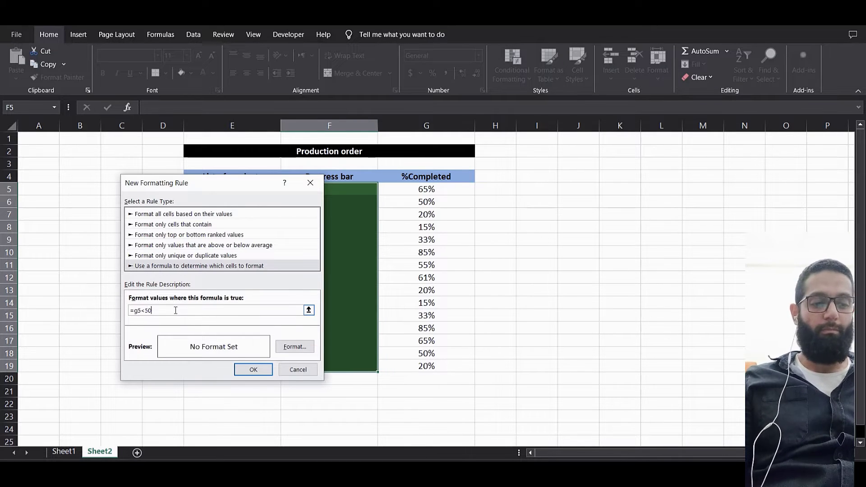
# Give the =g5<50% rule a light orange fill and save it to the rule list.
pyautogui.click(292, 347)
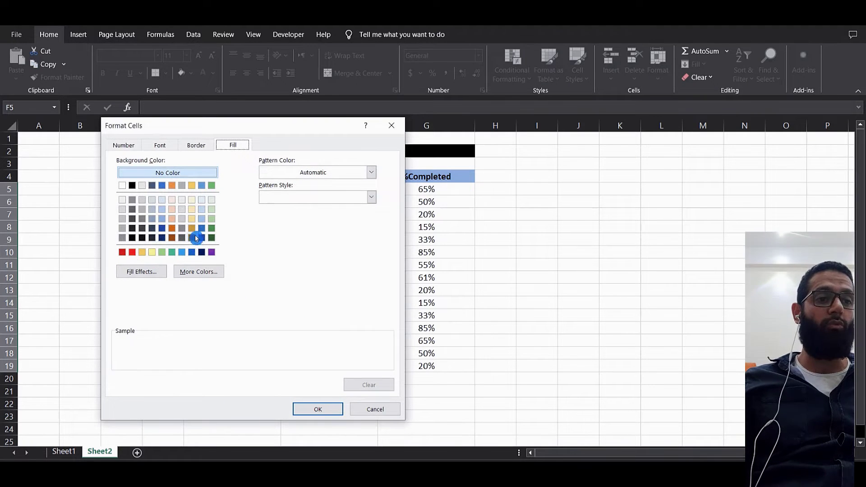
pyautogui.click(142, 252)
pyautogui.click(326, 408)
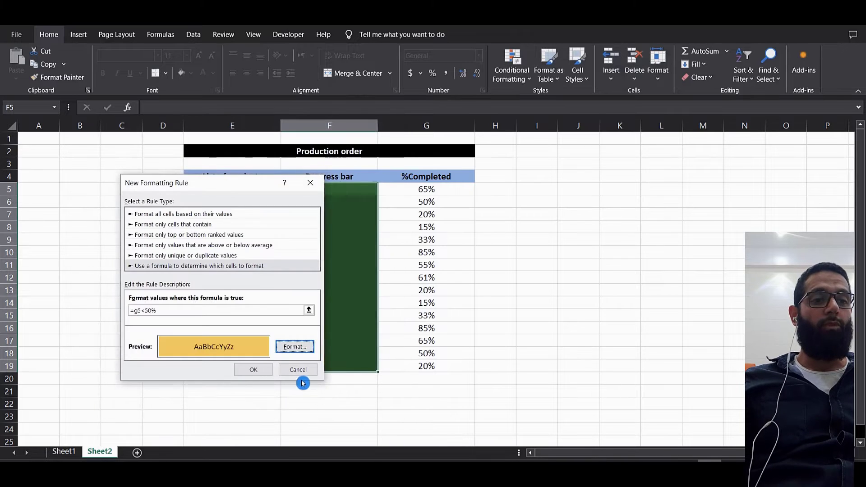
pyautogui.click(261, 369)
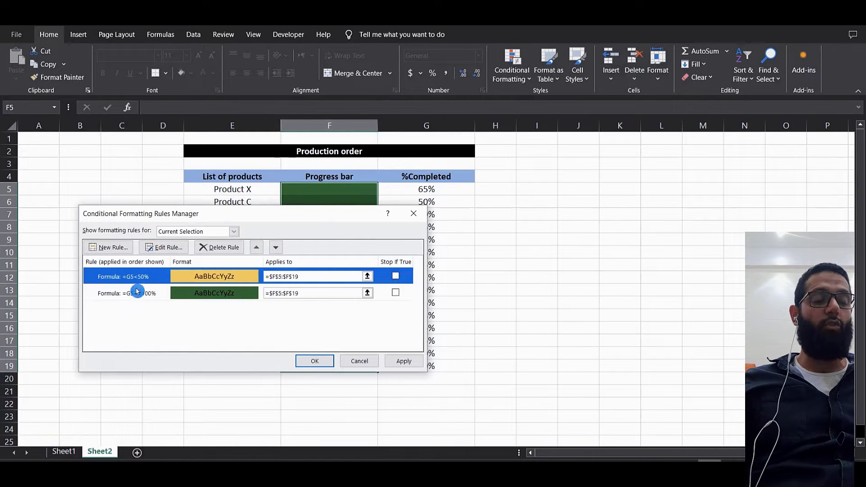
# Add a third formula-based rule for the Progress bar cells with the formula =g5<30%.
pyautogui.click(114, 247)
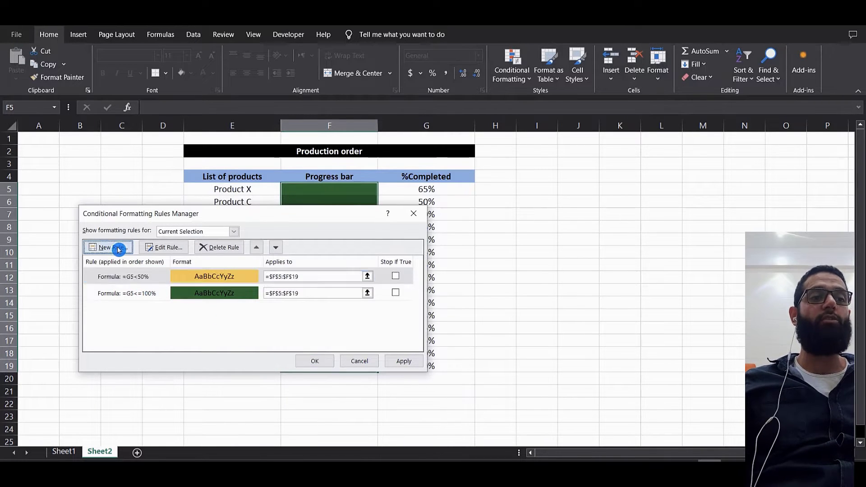
pyautogui.click(186, 266)
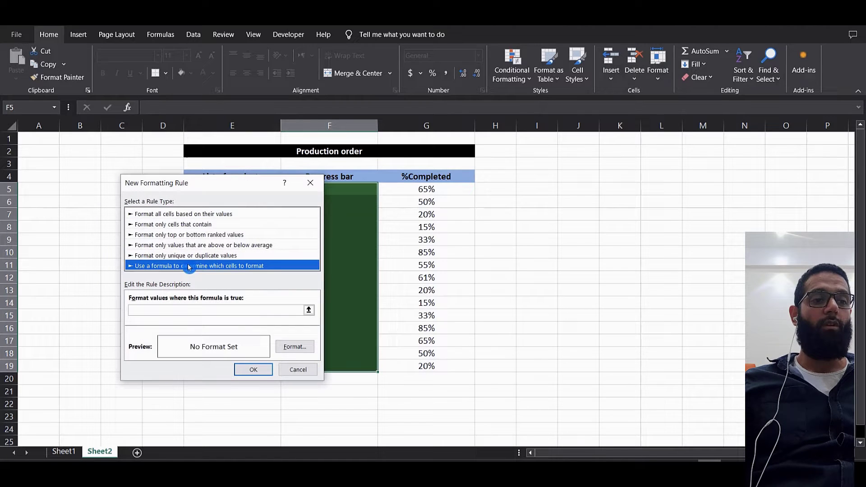
pyautogui.click(176, 311)
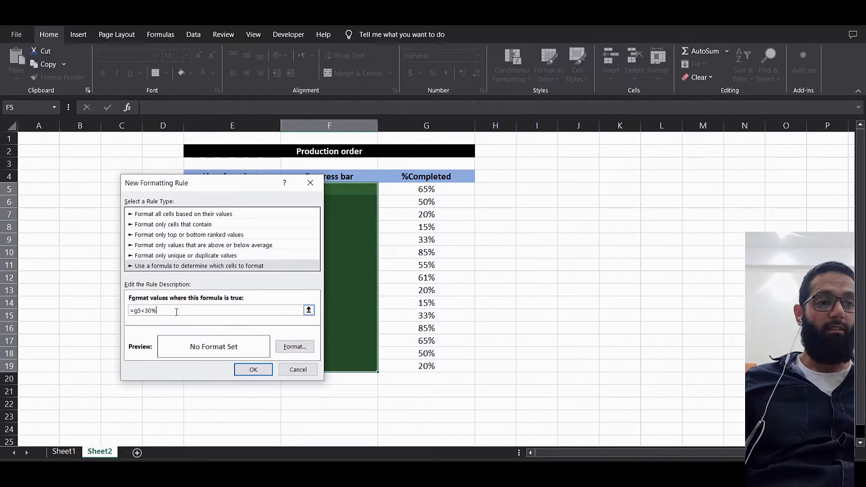
pyautogui.write('=g5<30%')
# Set the fill of the =g5<30% rule to dark red.
pyautogui.click(295, 349)
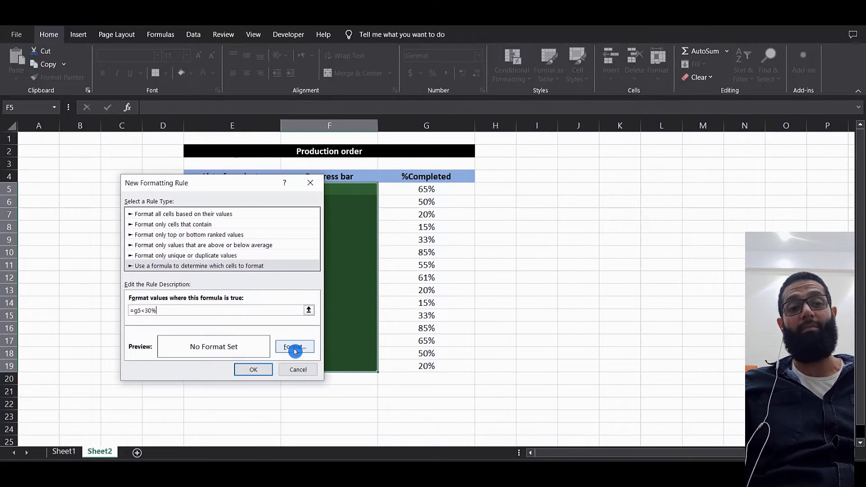
pyautogui.click(295, 349)
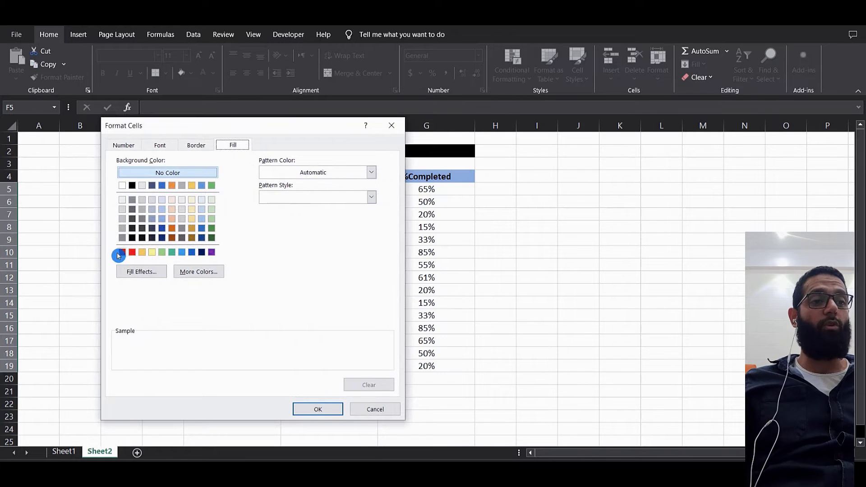
pyautogui.click(127, 255)
pyautogui.click(331, 409)
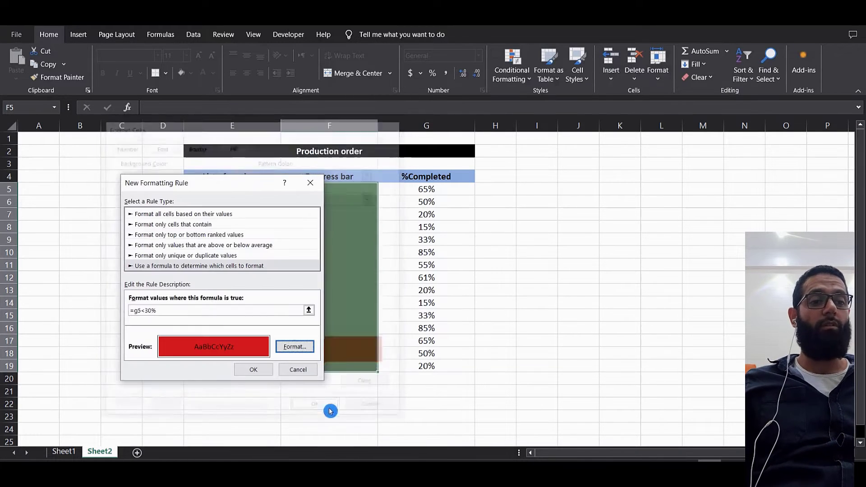
# Save the =g5<30% rule and apply all three conditional formatting rules to the Progress bar cells.
pyautogui.click(266, 372)
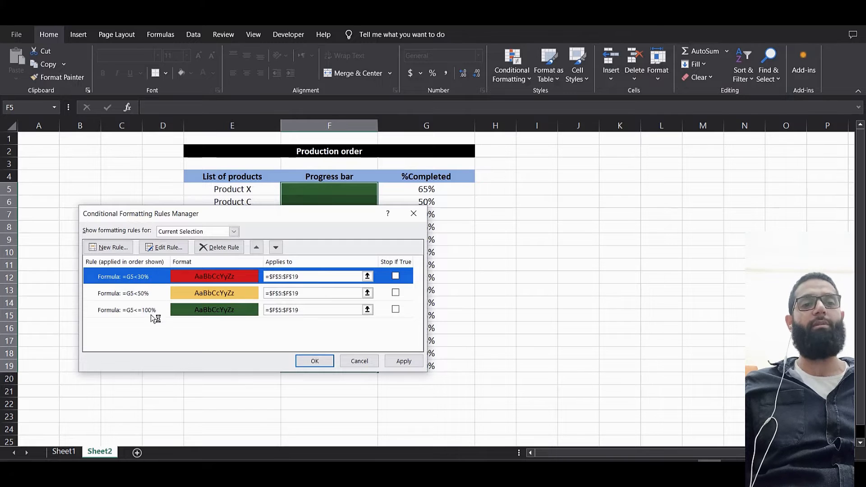
pyautogui.click(316, 361)
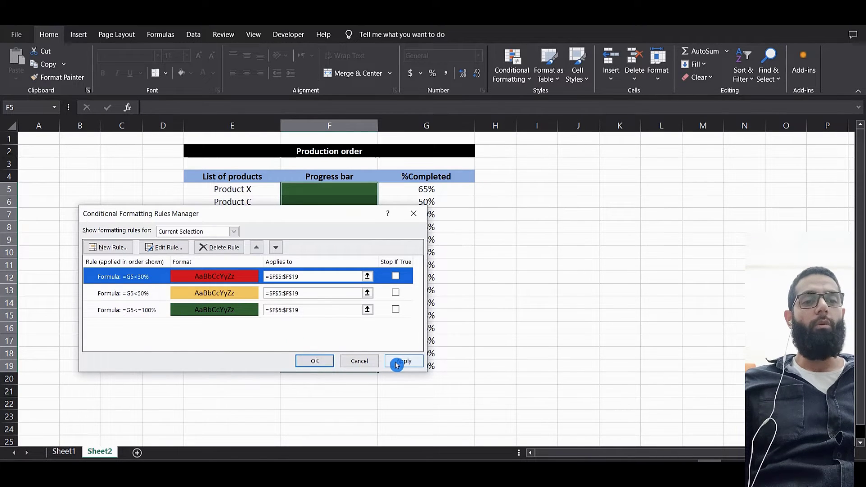
pyautogui.click(400, 360)
pyautogui.click(317, 361)
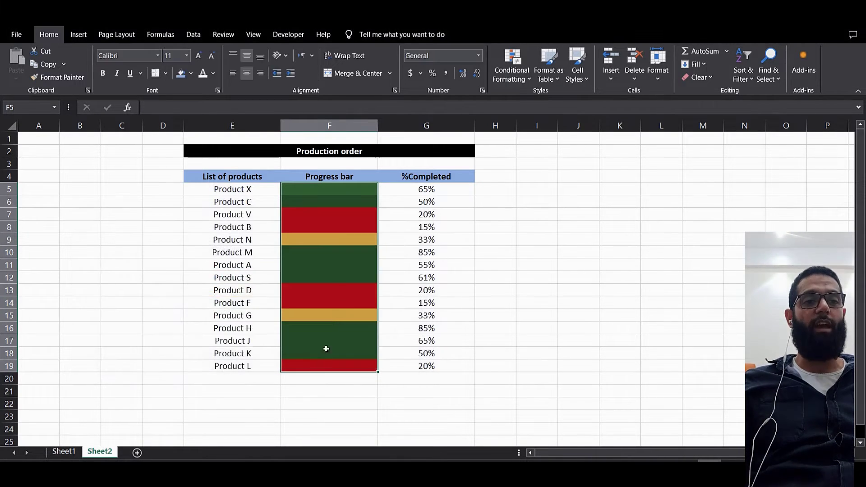
pyautogui.click(351, 225)
pyautogui.click(347, 213)
pyautogui.click(347, 200)
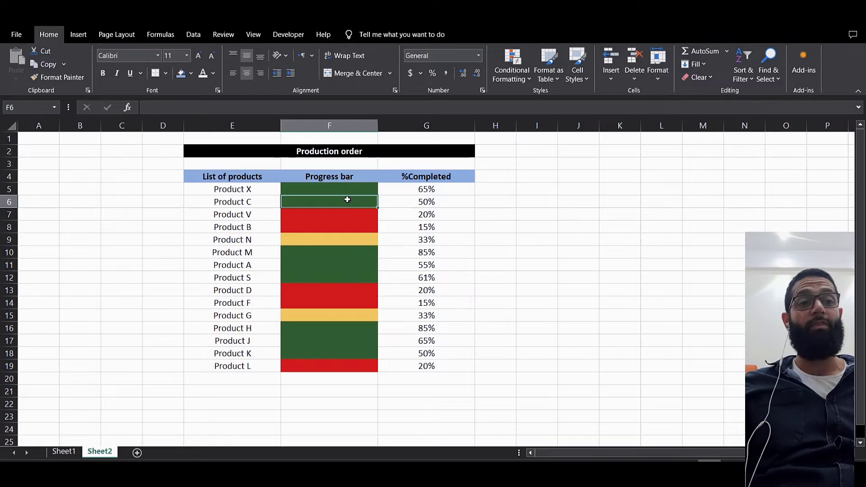
# Start a custom data bar rule for Progress bar cells F5:F19 with Show Bar Only enabled.
pyautogui.moveTo(350, 190); pyautogui.dragTo(350, 367)
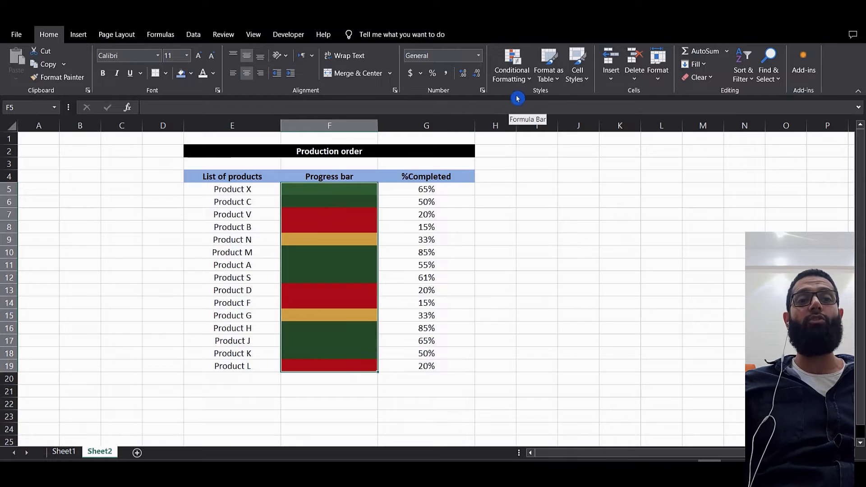
pyautogui.click(514, 75)
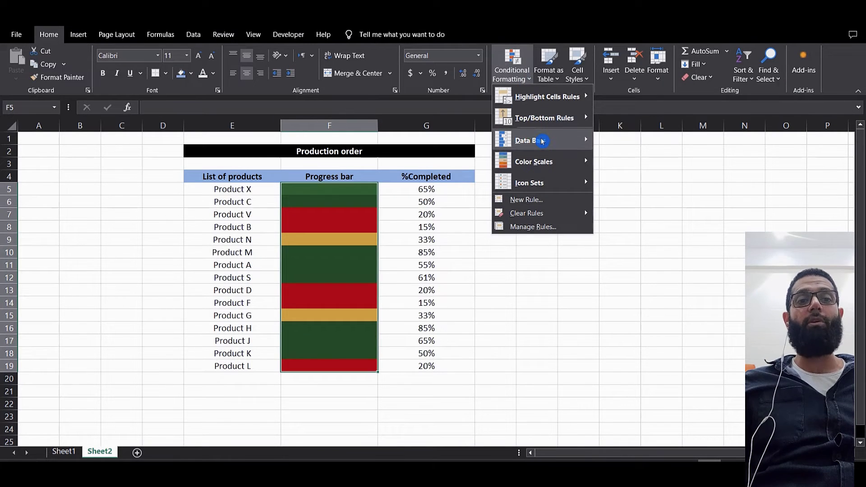
pyautogui.moveTo(546, 143)
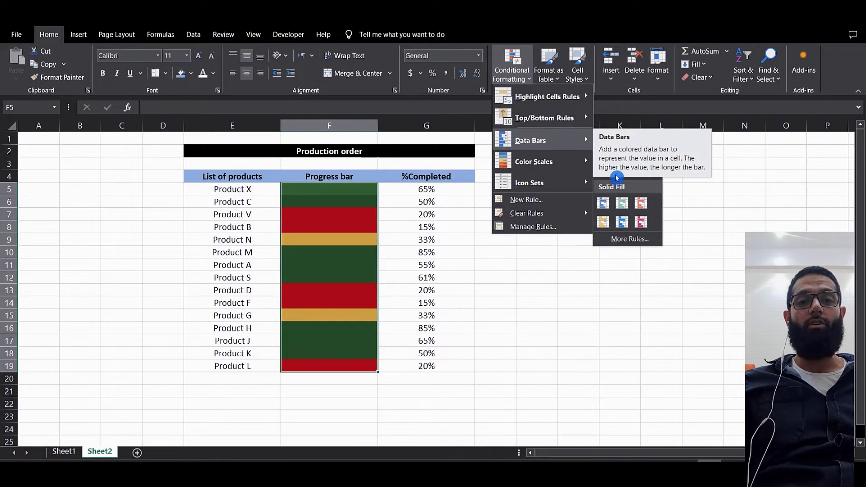
pyautogui.click(634, 241)
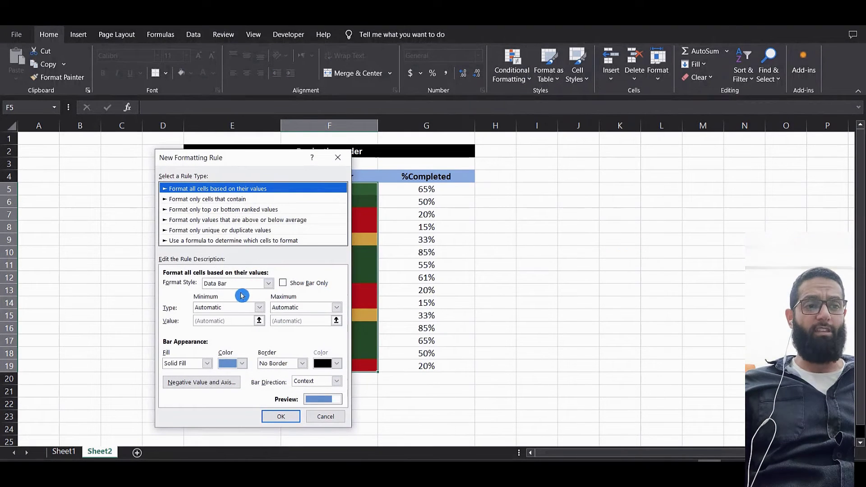
pyautogui.click(287, 286)
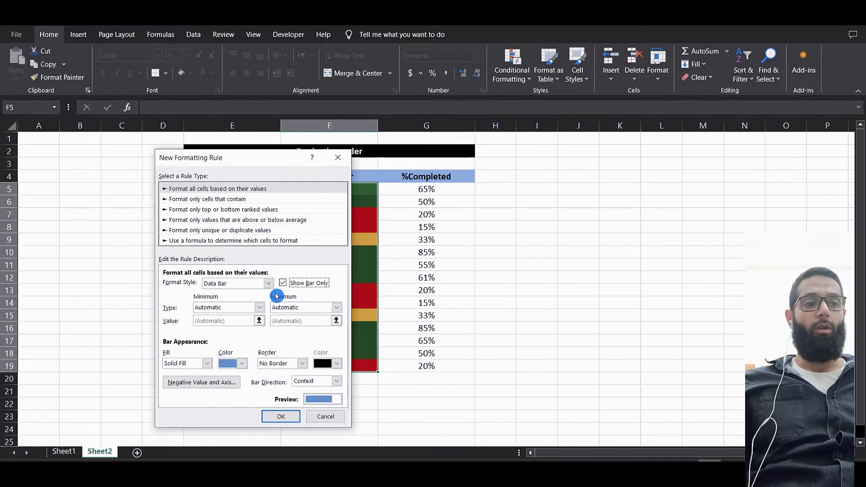
# Set the data bar's minimum and maximum types to Number, with a minimum of 0 and a maximum of 1.
pyautogui.click(243, 307)
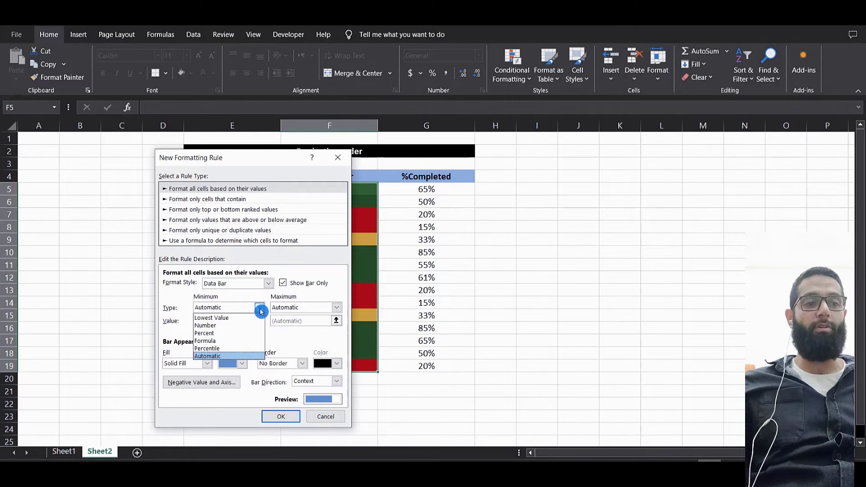
pyautogui.click(216, 326)
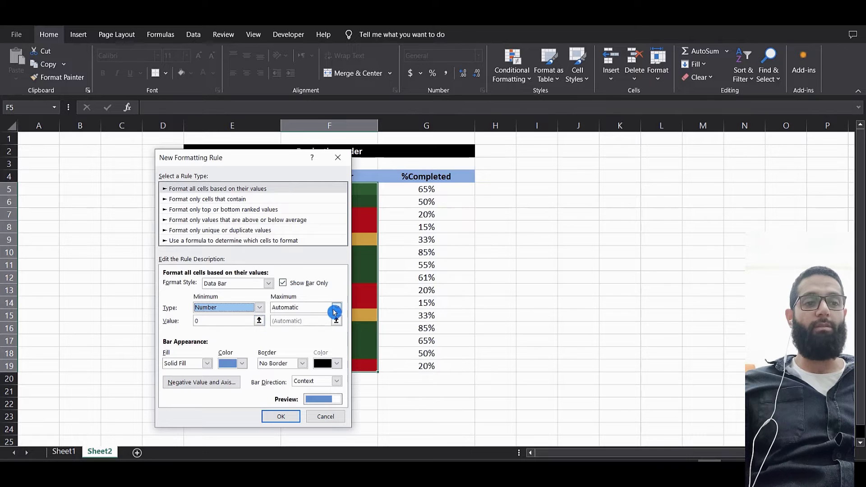
pyautogui.click(335, 307)
pyautogui.click(298, 325)
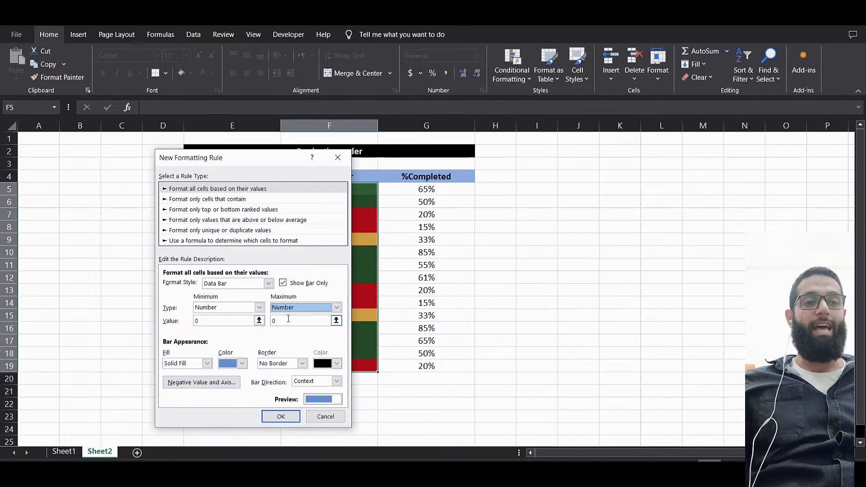
pyautogui.click(285, 321)
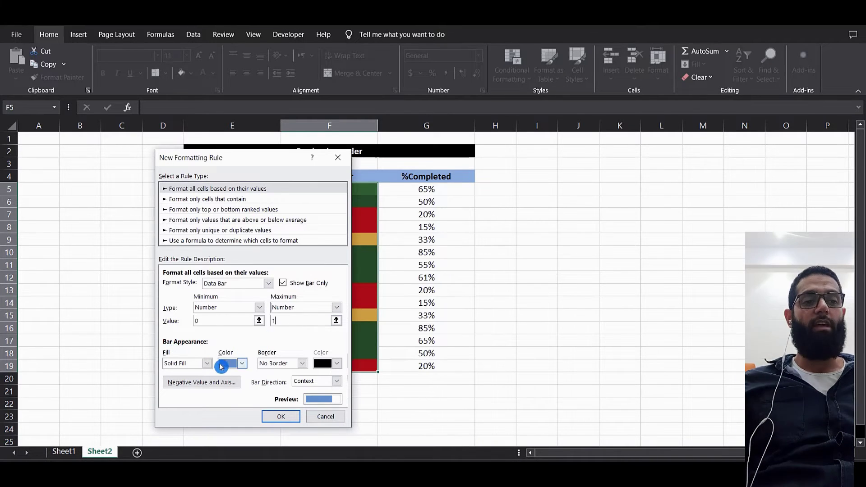
# Give the data bar a white solid fill and a Right-to-Left direction, and save the rule.
pyautogui.click(242, 363)
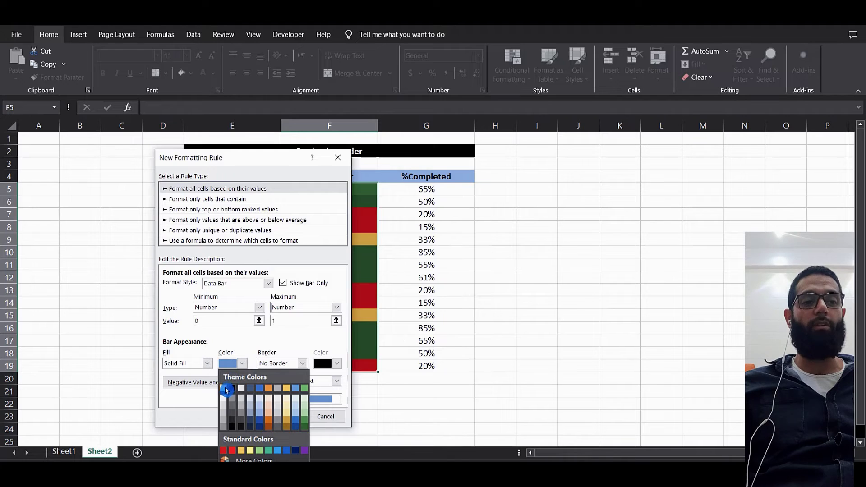
pyautogui.click(224, 388)
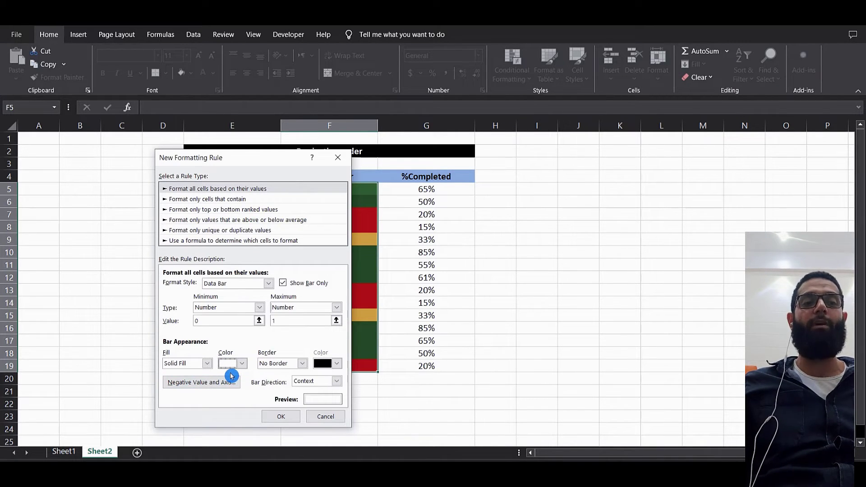
pyautogui.click(337, 382)
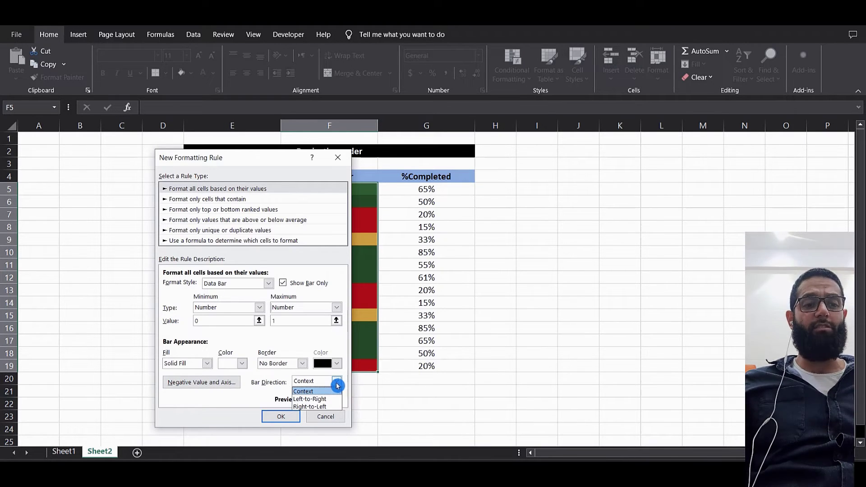
pyautogui.click(328, 407)
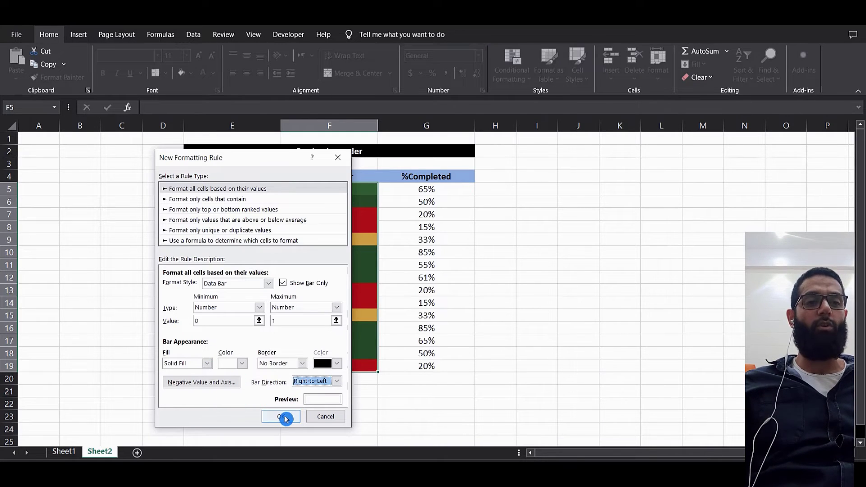
pyautogui.click(284, 418)
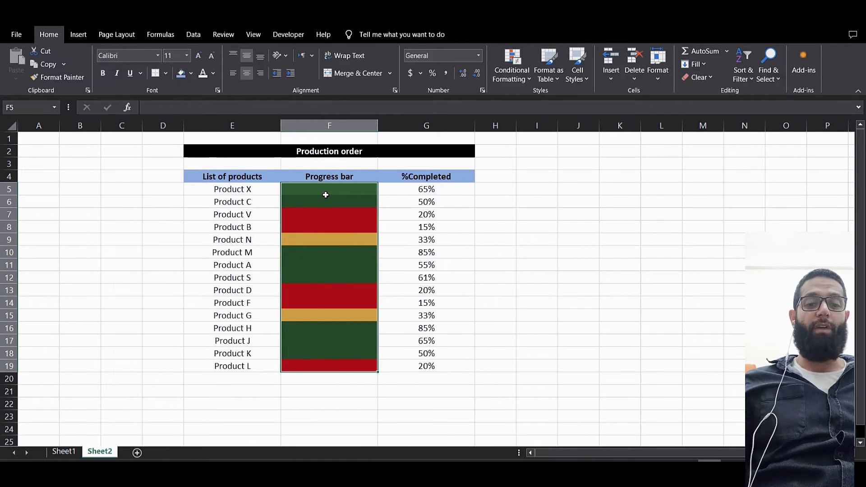
# Enter the formula =1-G5 in Product X's Progress bar cell, F5.
pyautogui.write('=')
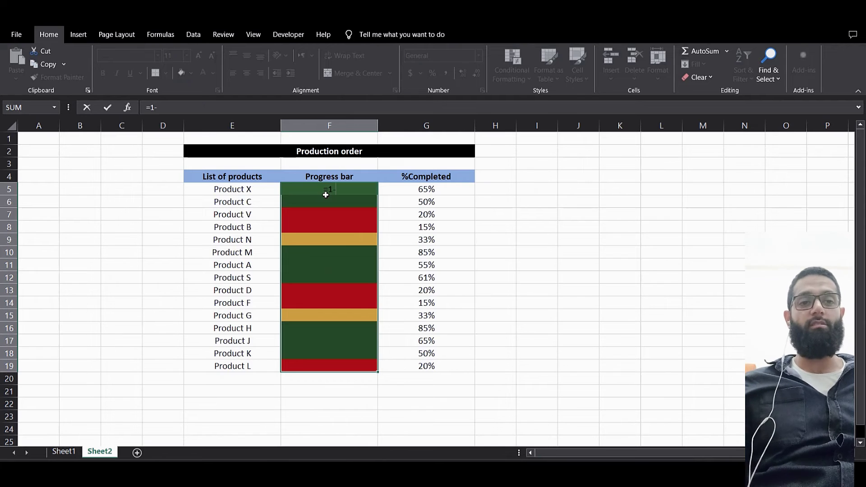
pyautogui.write('1-')
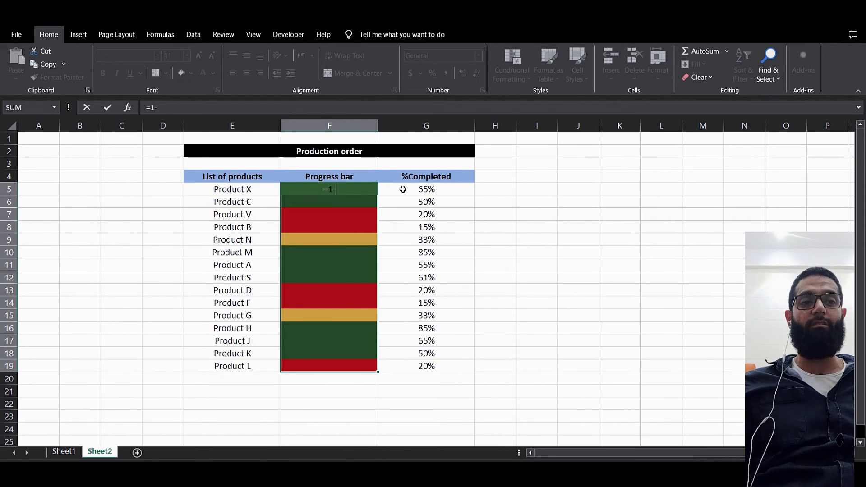
pyautogui.click(402, 189)
pyautogui.press('Return')
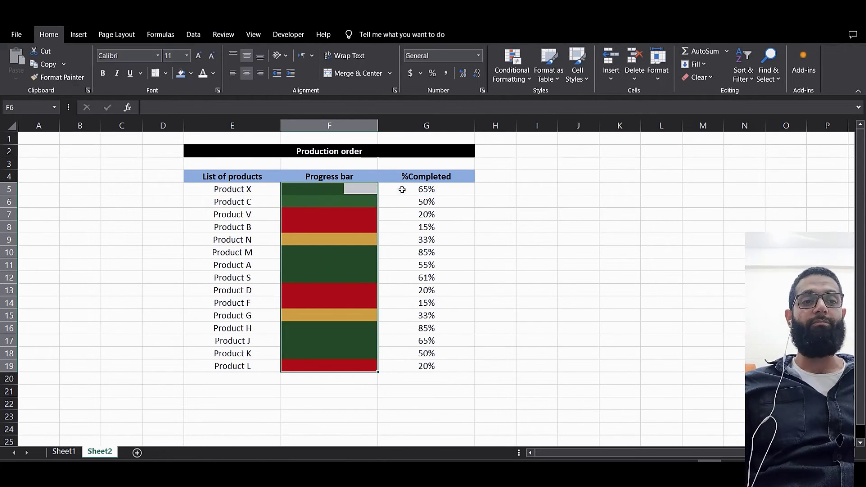
# Fill the =1-G5 formula from F5 down through F19 for all the listed products.
pyautogui.click(361, 190)
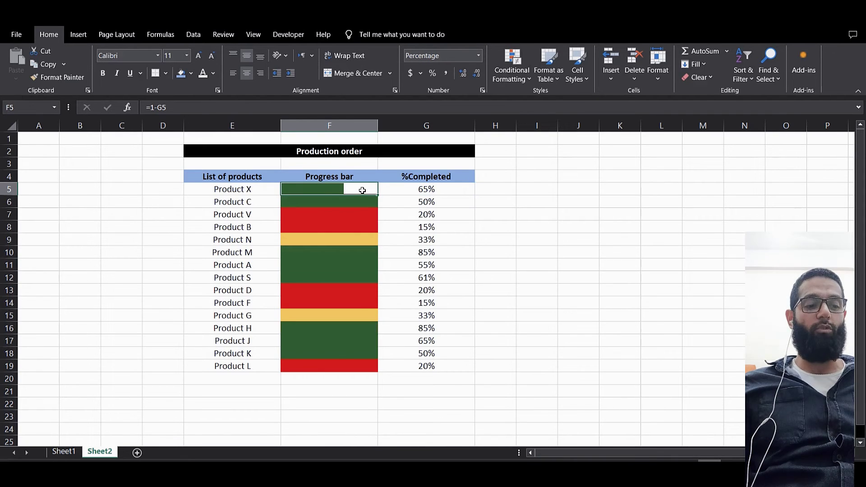
pyautogui.hotkey('ctrl', 'c')
pyautogui.moveTo(376, 195); pyautogui.dragTo(362, 364)
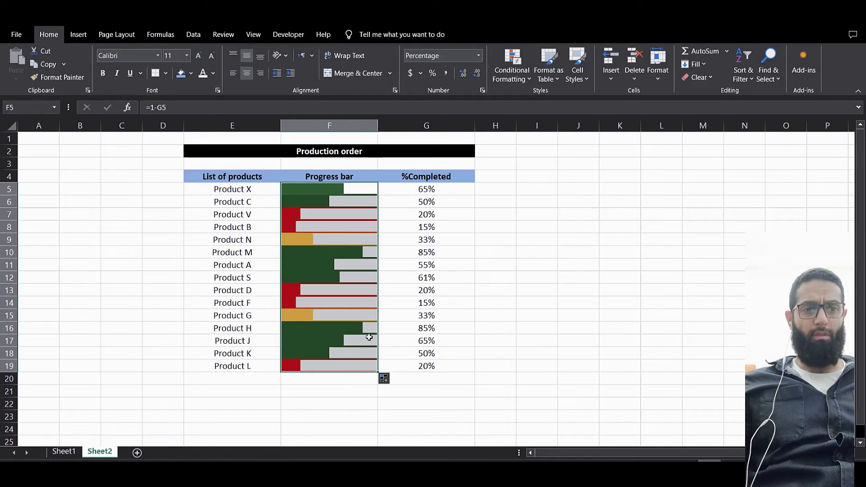
pyautogui.click(518, 249)
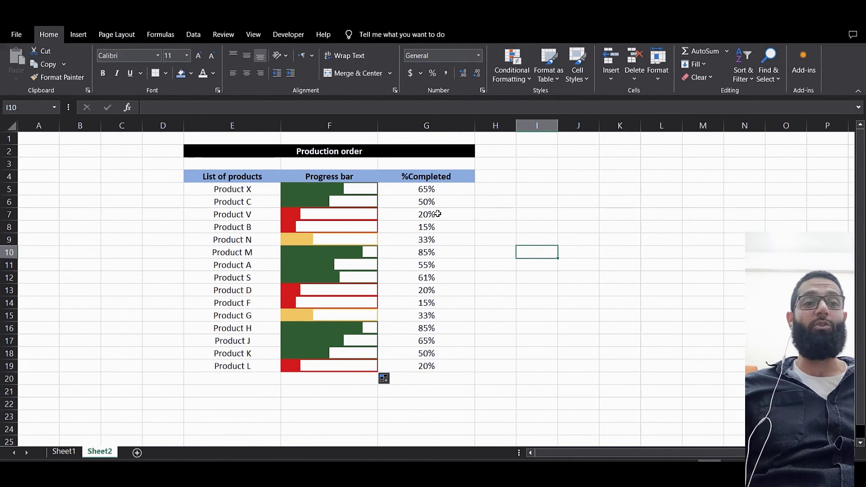
# Set Product V's %Completed value to 100% to test its progress bar.
pyautogui.click(438, 214)
pyautogui.write('100')
pyautogui.press('Return')
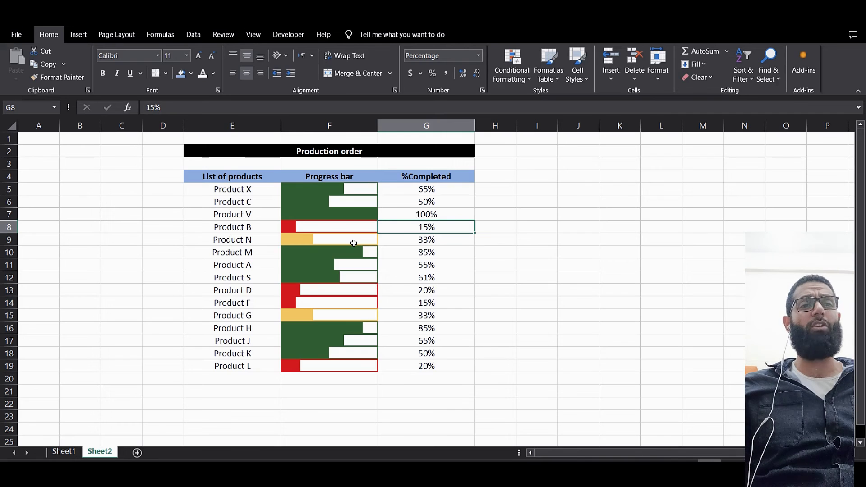
pyautogui.click(269, 228)
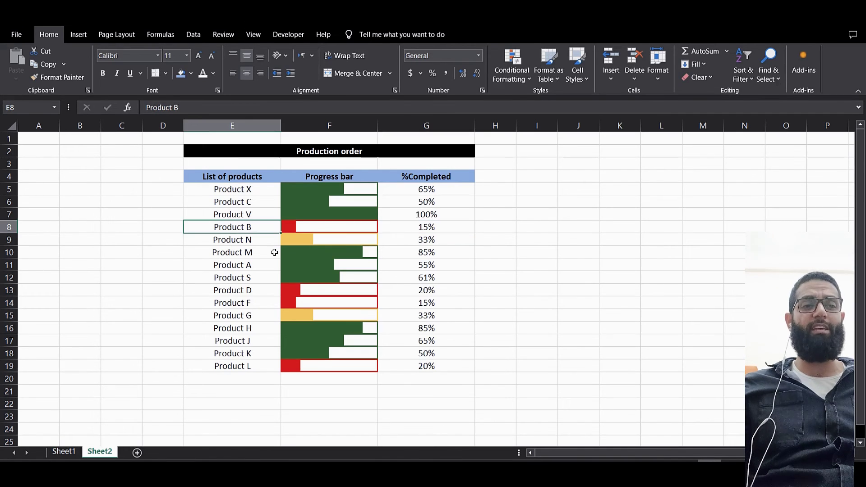
pyautogui.click(269, 293)
pyautogui.click(267, 305)
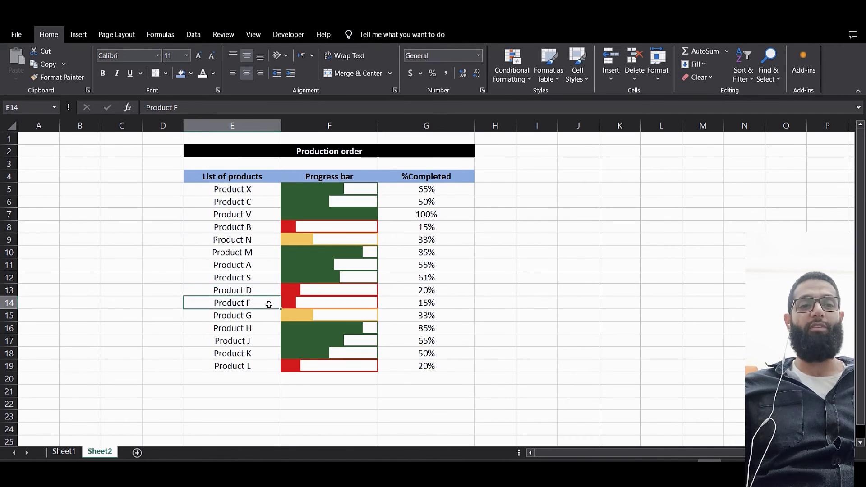
# Set Product F's %Completed value to 50% to test its progress bar.
pyautogui.click(452, 304)
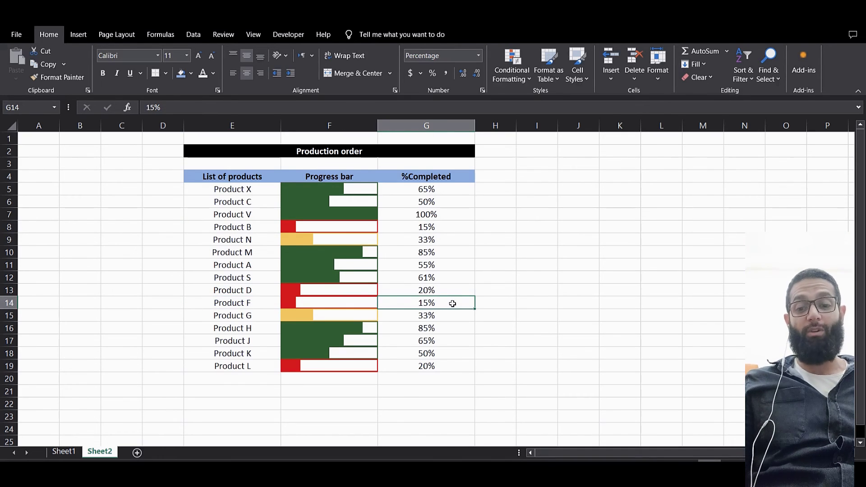
pyautogui.write('50')
pyautogui.press('Return')
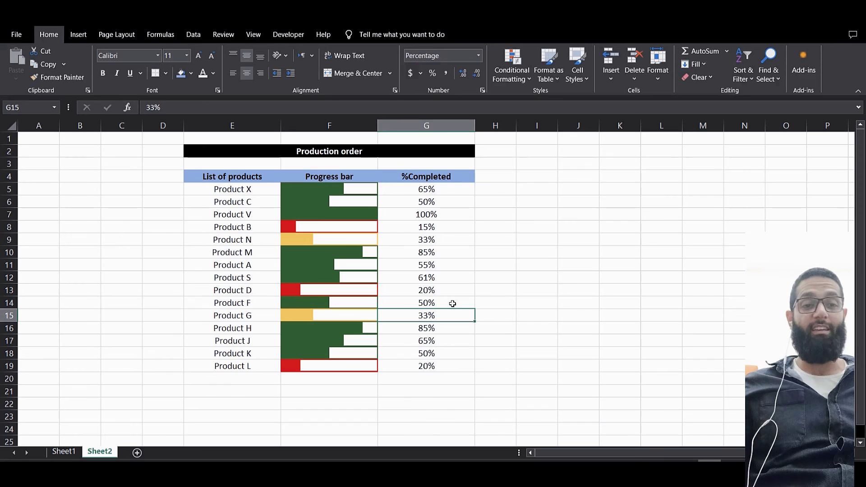